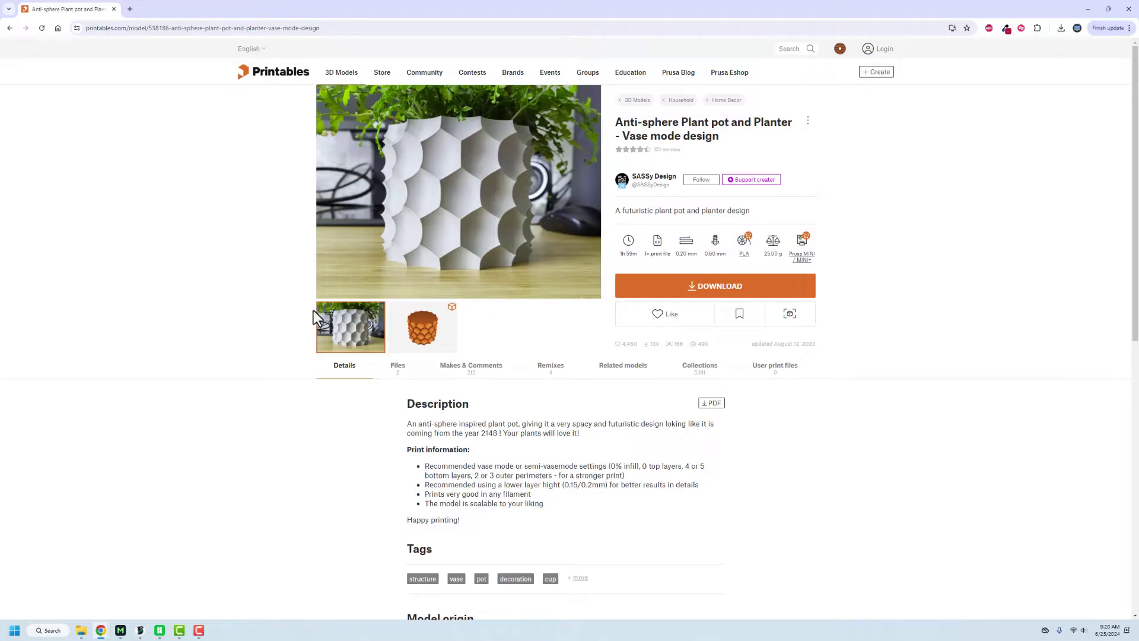
Show the orange 3D render of the Anti-sphere planter on its Printables page.
click(409, 336)
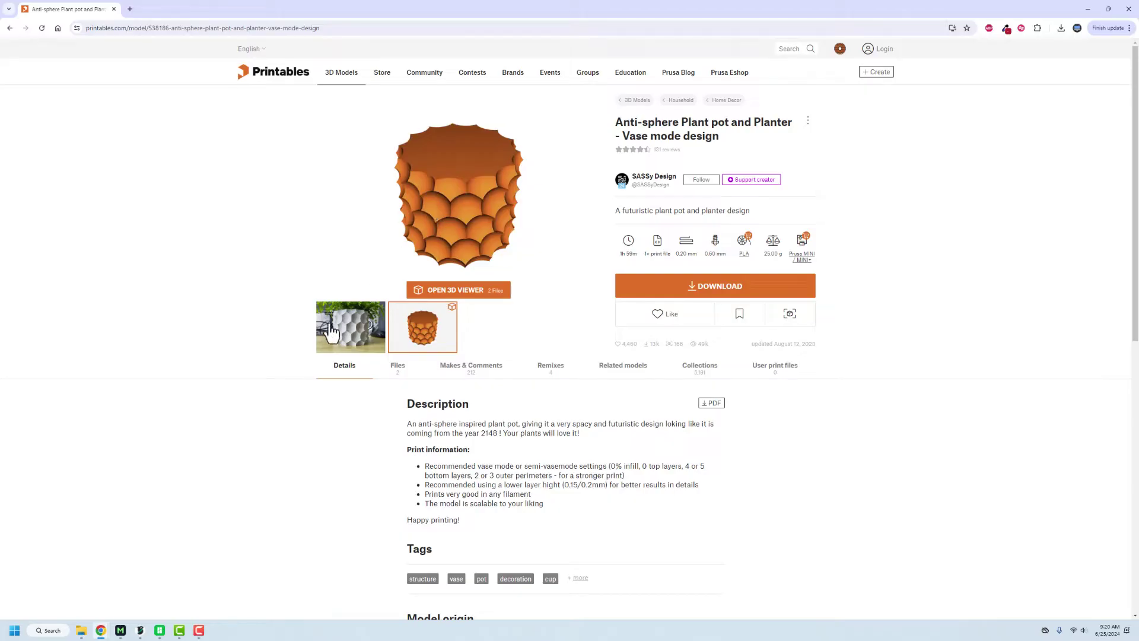
Bring up Orca Slicer with the pot on the Flashforge plate, then Bambu Studio with the same pot.
click(115, 636)
click(140, 631)
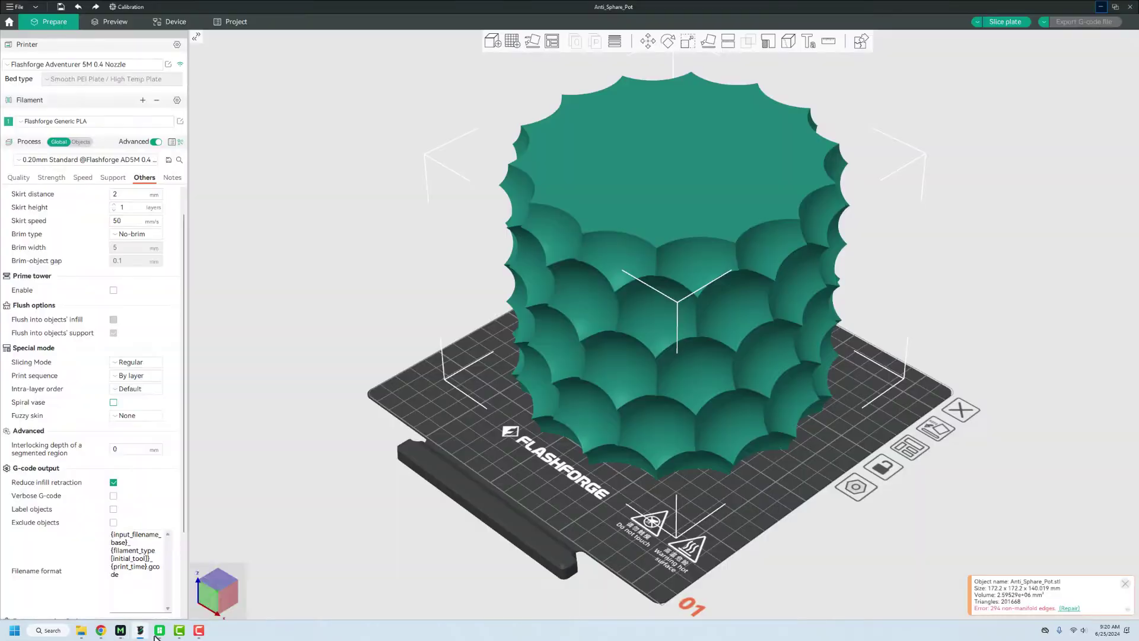
click(159, 631)
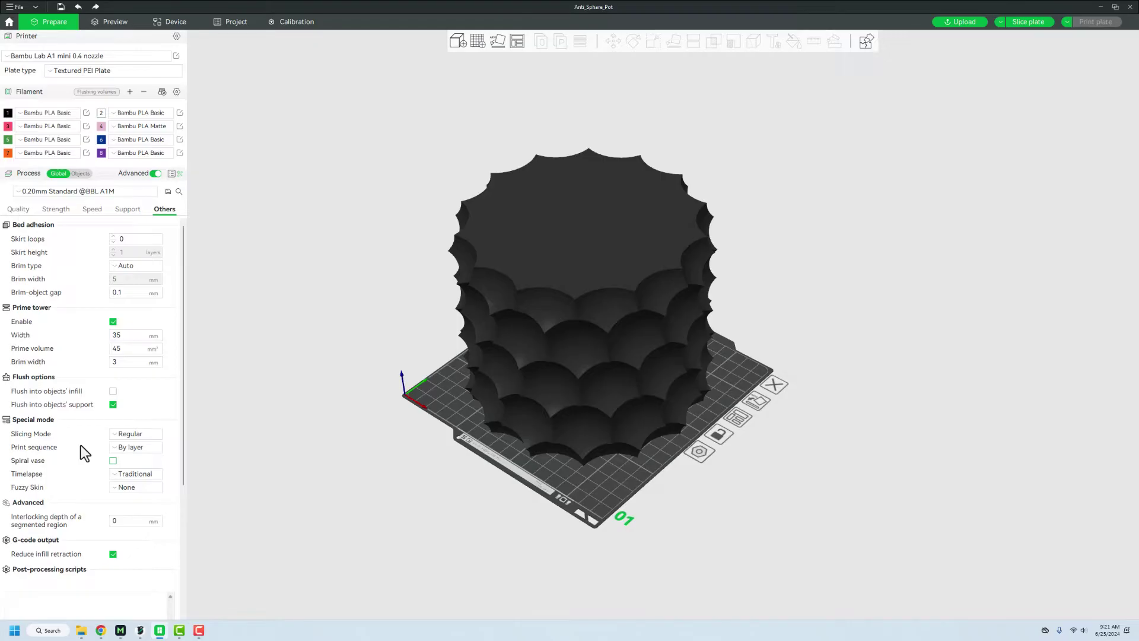
Enable Spiral vase under Special mode, accept its automatic setting changes, and slice the plate.
click(113, 461)
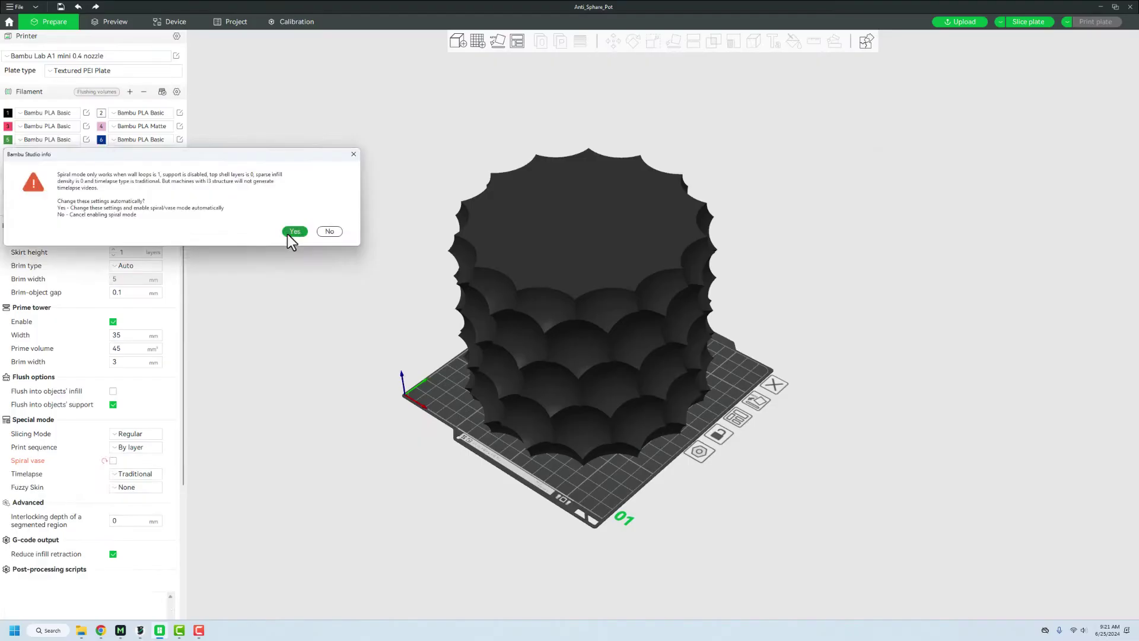
click(735, 365)
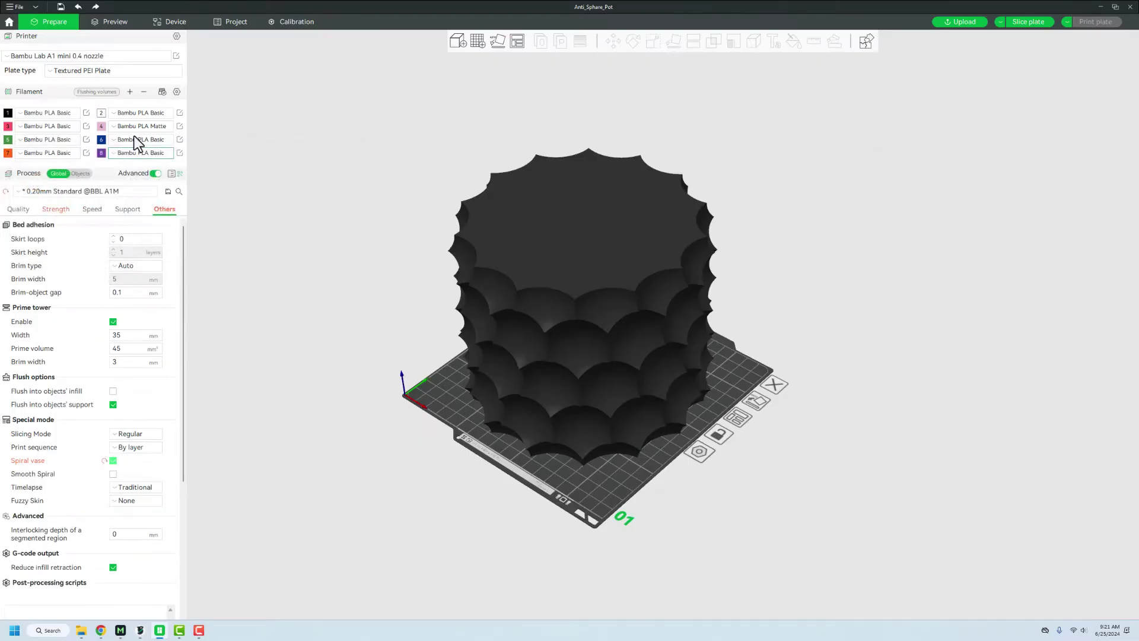
click(114, 24)
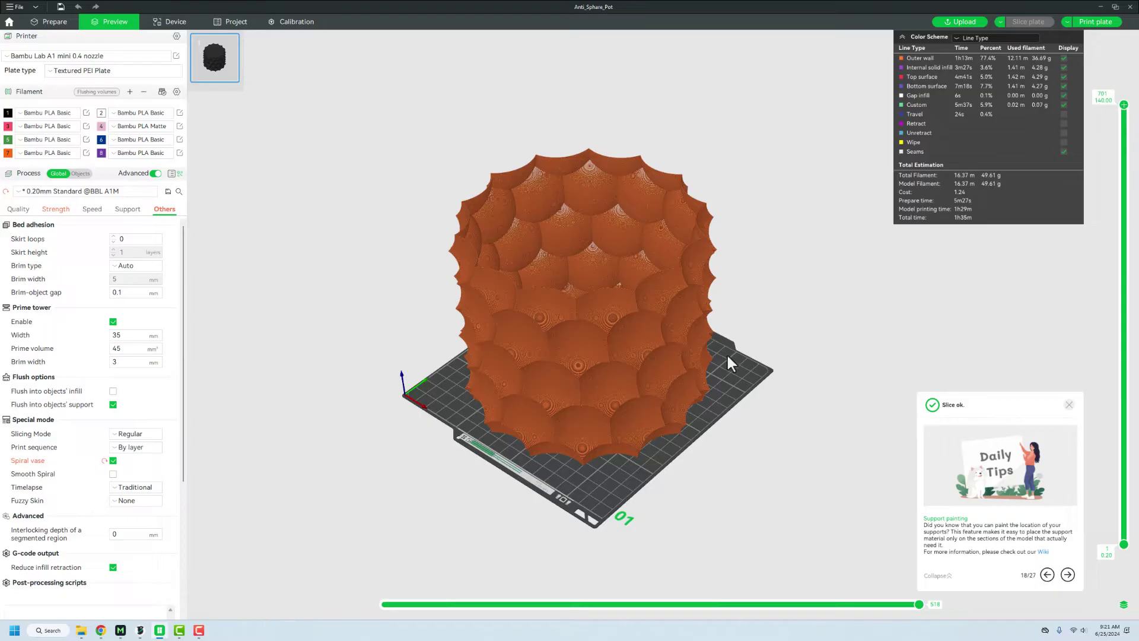
Orbit and zoom the sliced preview to view the pot's single scalloped wall and red bottom.
mouse_move(757, 300)
mouse_down()
mouse_move(744, 320)
mouse_move(770, 292)
mouse_move(759, 320)
mouse_up()
scroll(670, 452, up, 10)
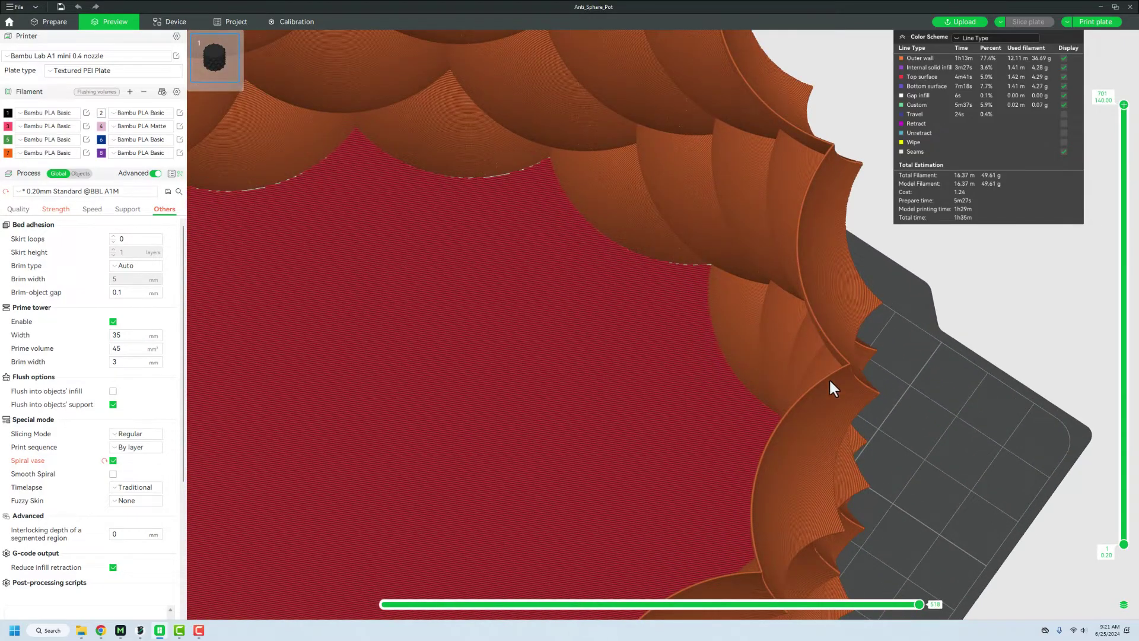
scroll(824, 412, down, 2)
scroll(854, 446, down, 5)
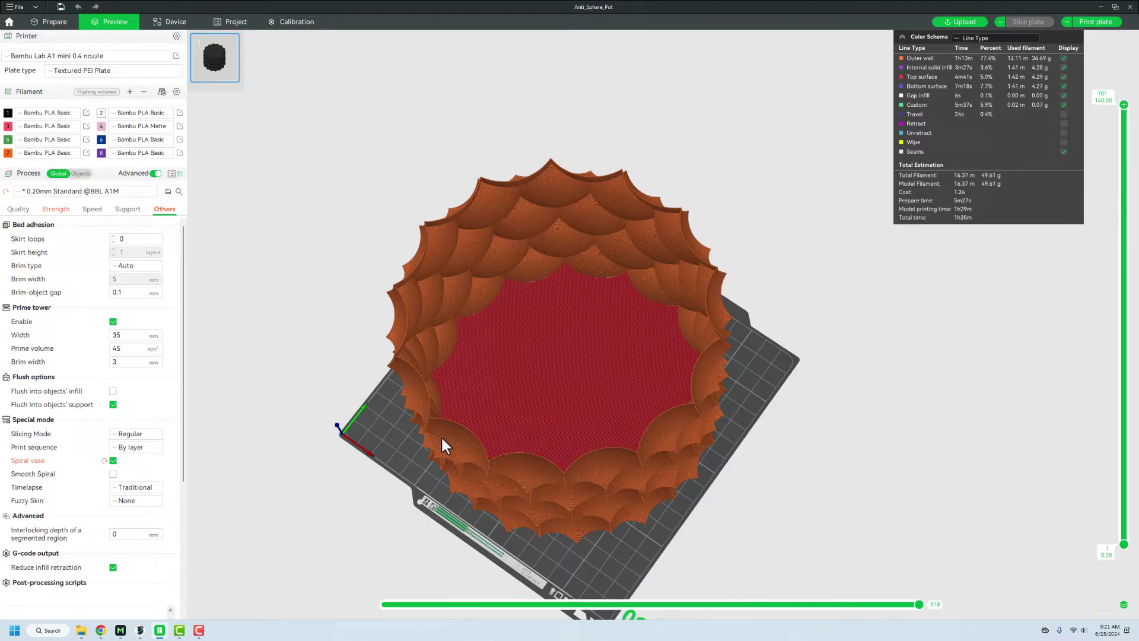
drag(357, 481, 368, 436)
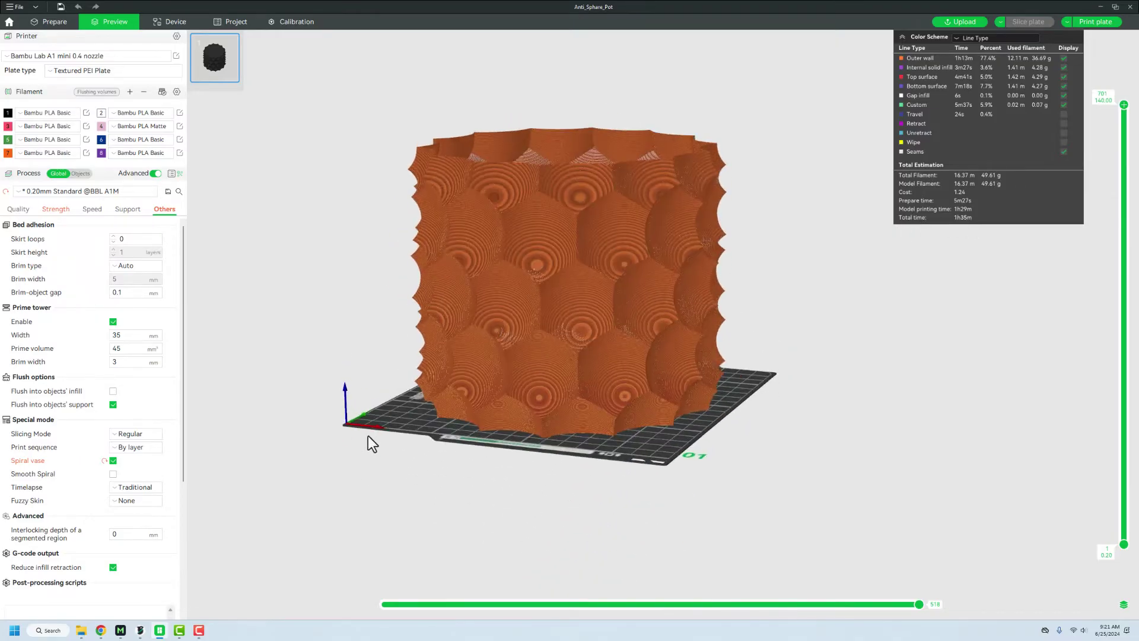
In Orca Slicer, tick Spiral vase under Special mode and accept the automatic setting changes.
click(140, 632)
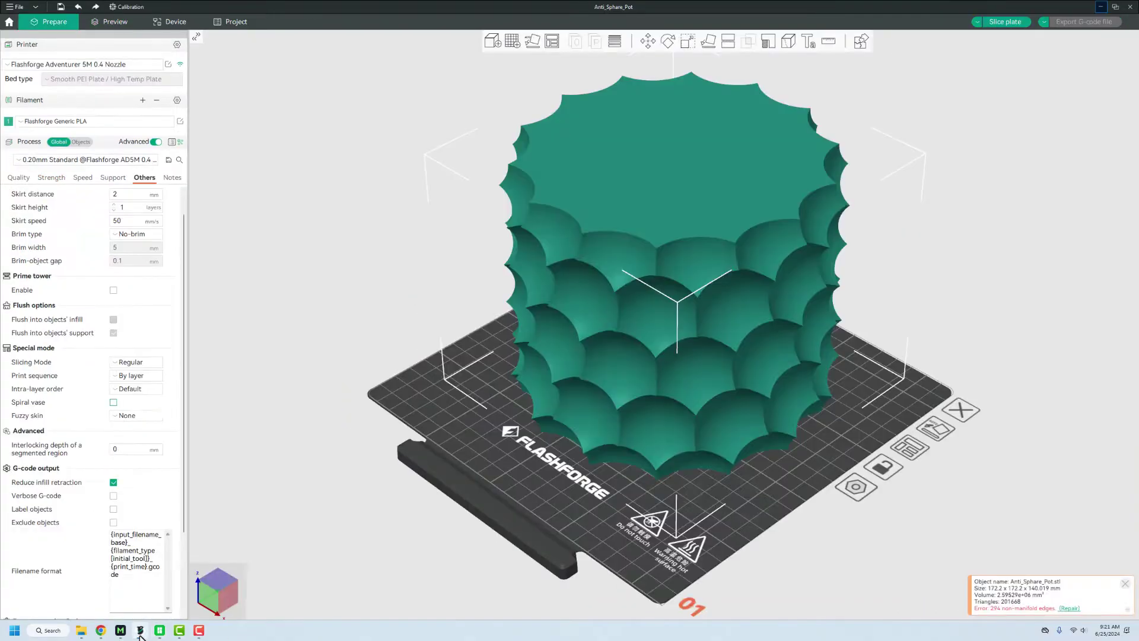
mouse_move(364, 373)
mouse_down()
mouse_move(350, 387)
mouse_move(362, 390)
mouse_move(363, 371)
mouse_move(352, 373)
mouse_up()
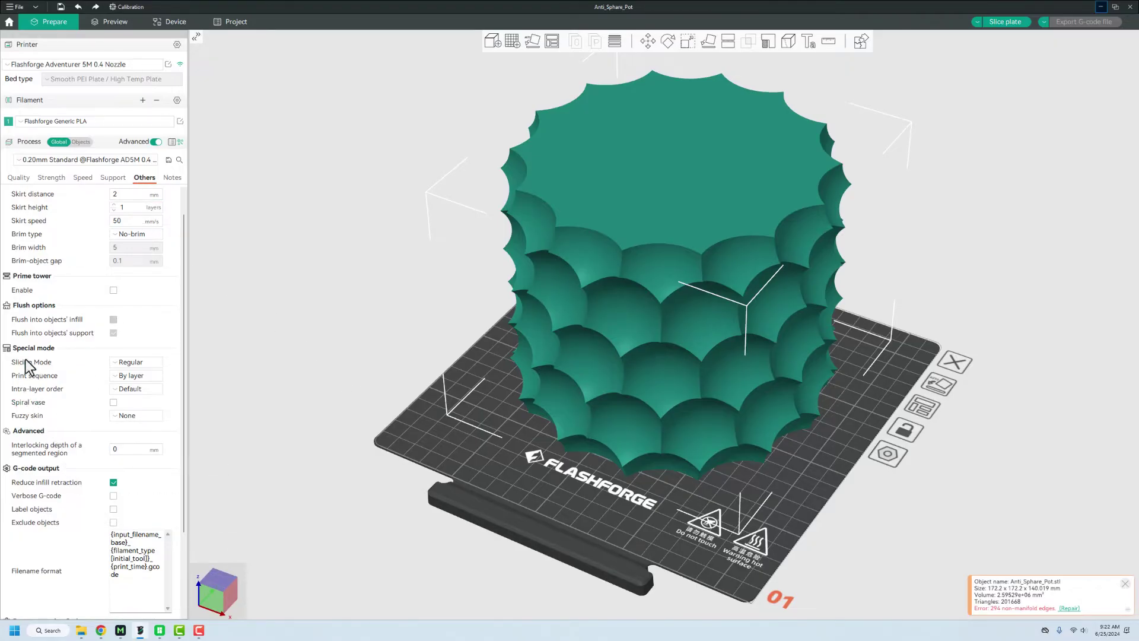
click(114, 403)
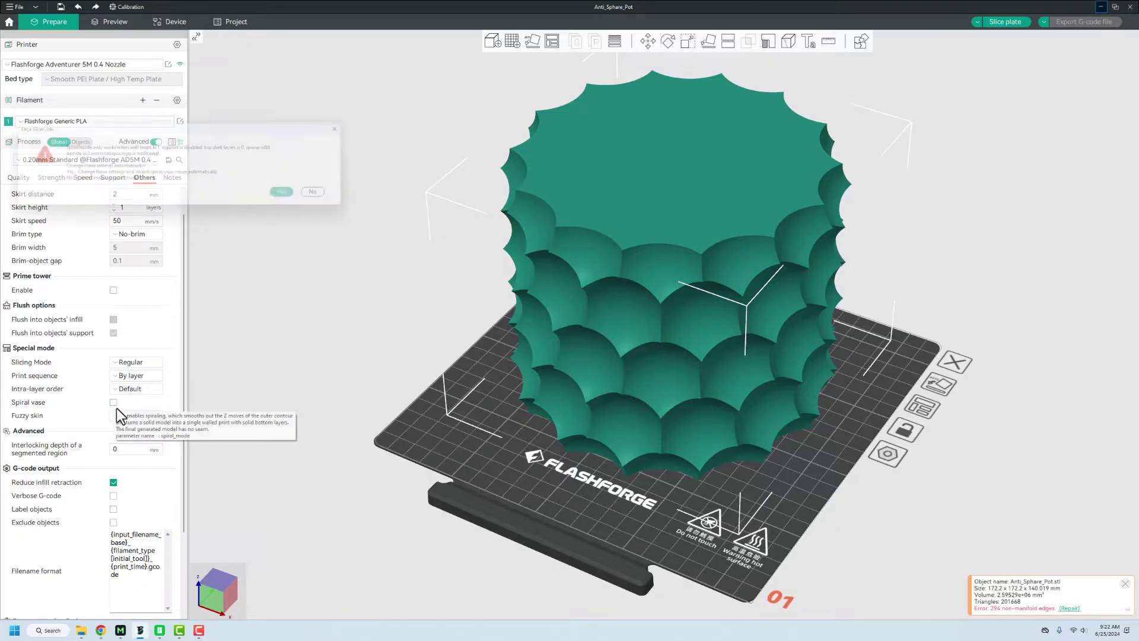
click(294, 195)
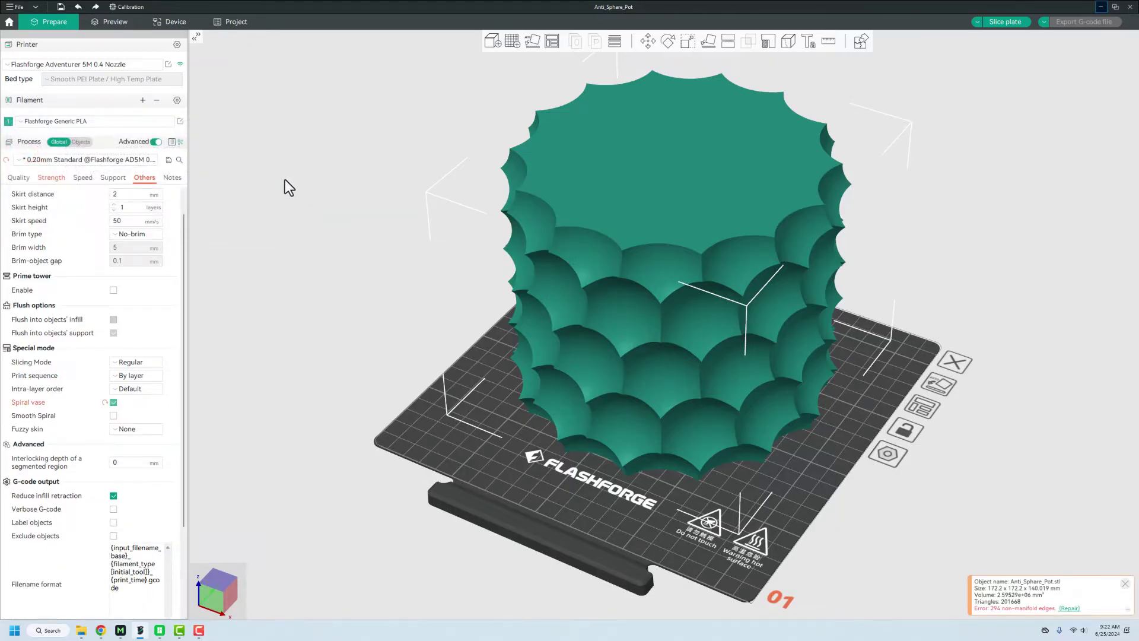
Slice the plate in Orca Slicer and orbit around the pot's single-wall preview.
click(110, 26)
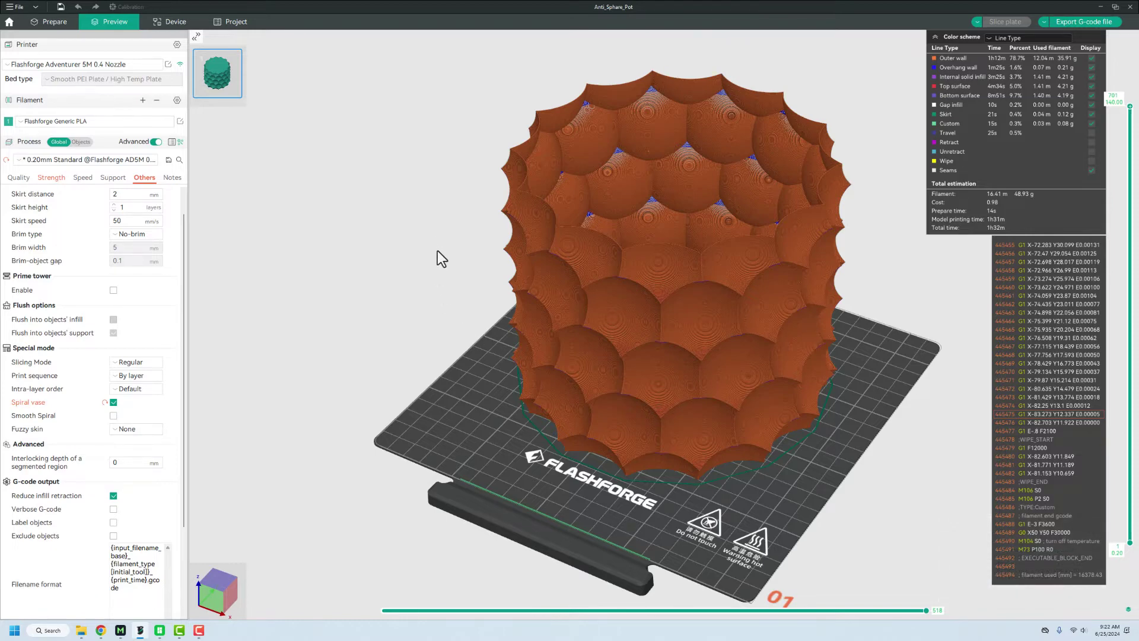
drag(451, 293, 656, 289)
drag(594, 358, 563, 377)
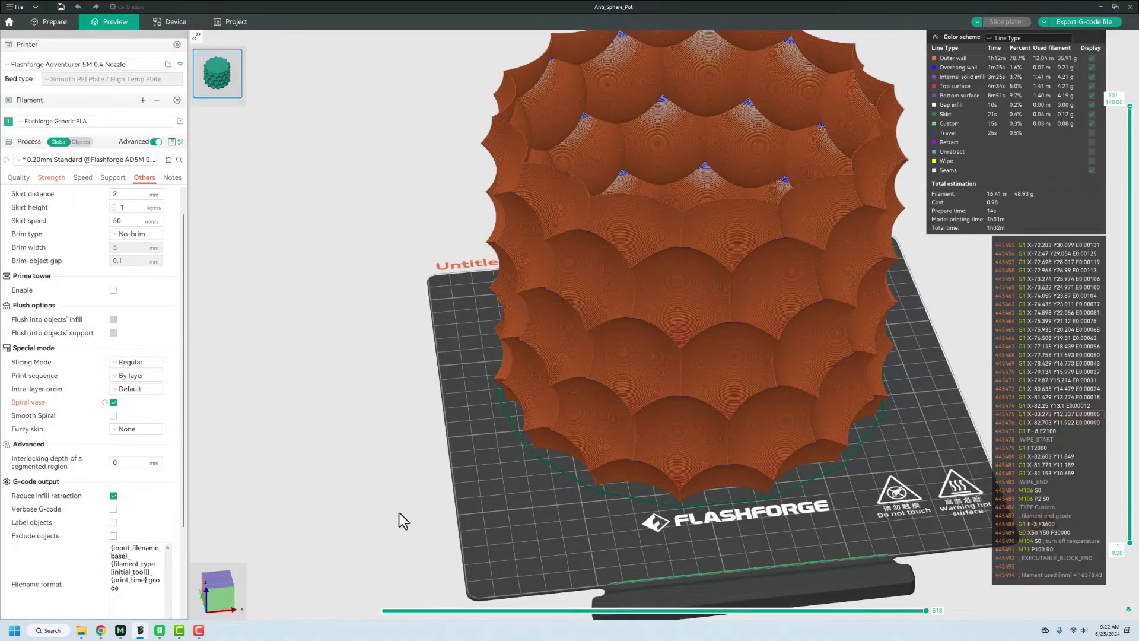
drag(448, 478, 433, 486)
In AnkerMake's expert Strength settings, set wall loops 1, sparse infill density 0% and top shell layers 0.
click(120, 630)
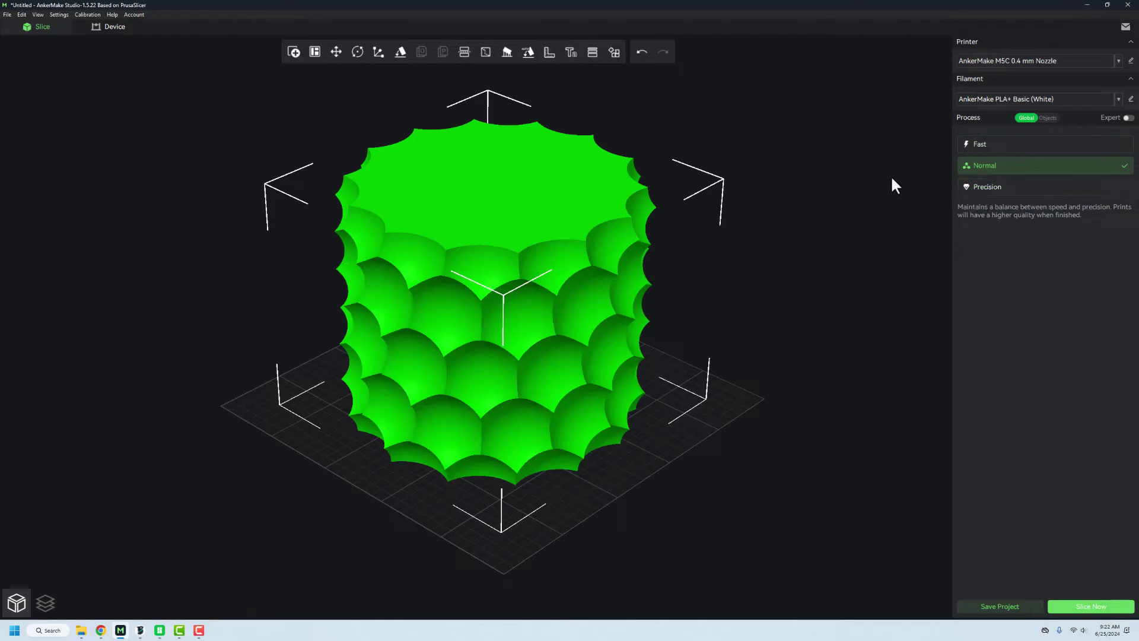
click(1128, 118)
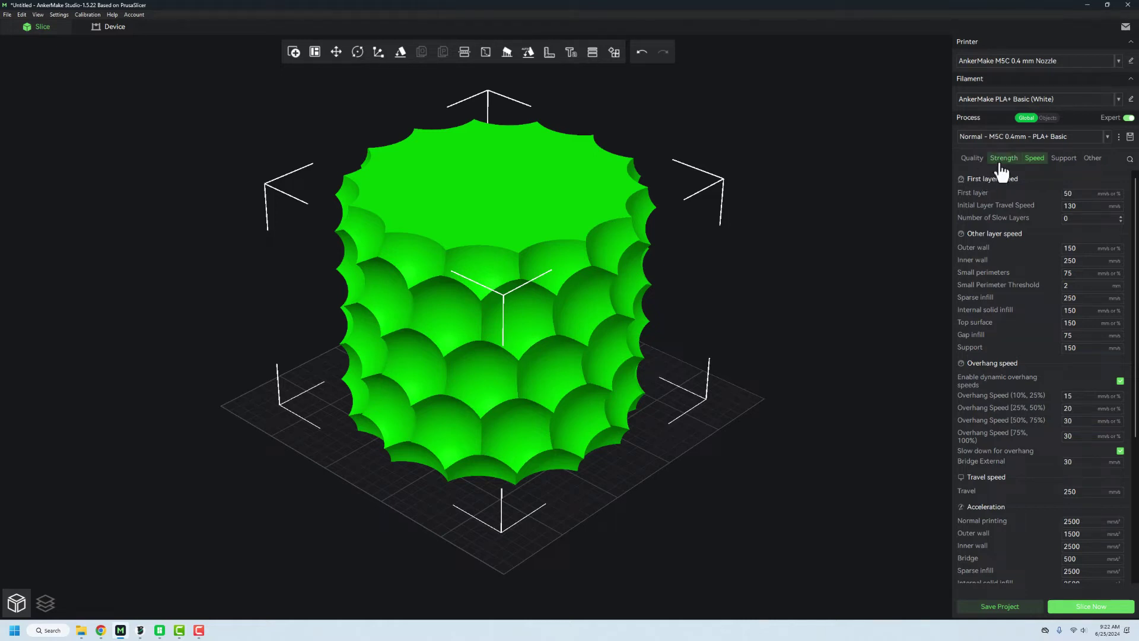
click(971, 159)
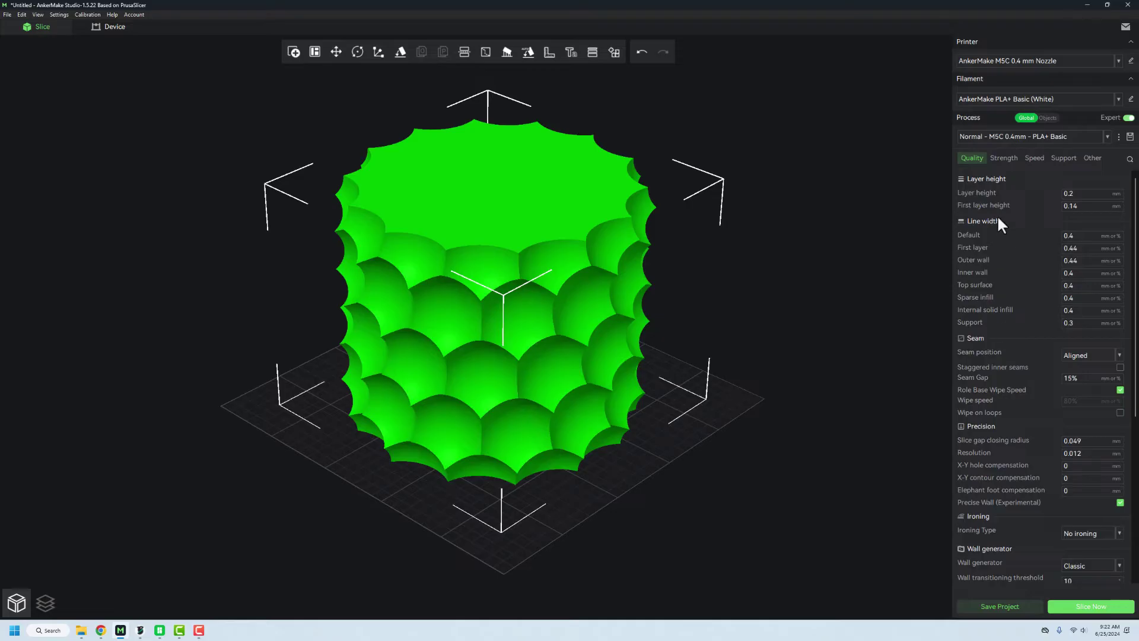
click(1003, 159)
text(1)
click(1012, 193)
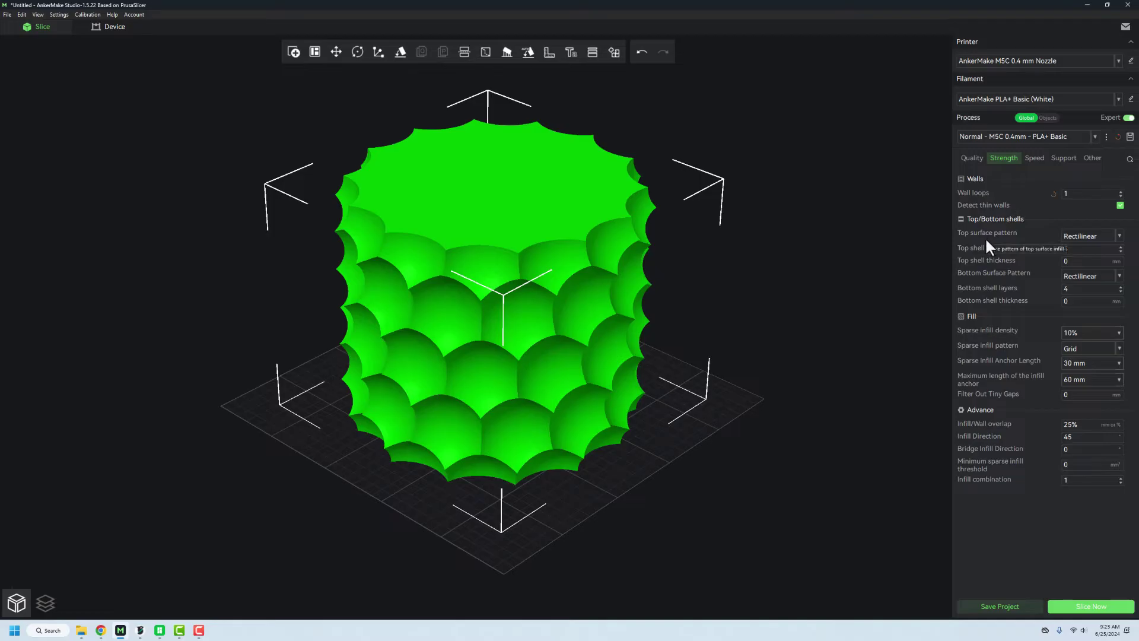
click(1117, 332)
click(1086, 342)
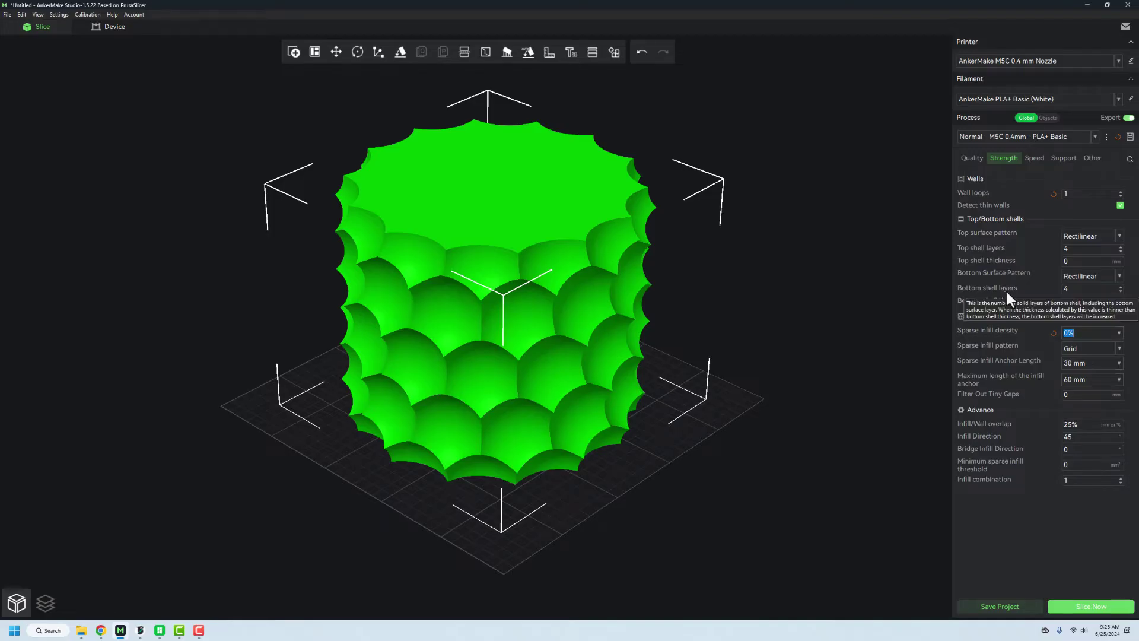
click(1073, 249)
text(0)
key(Return)
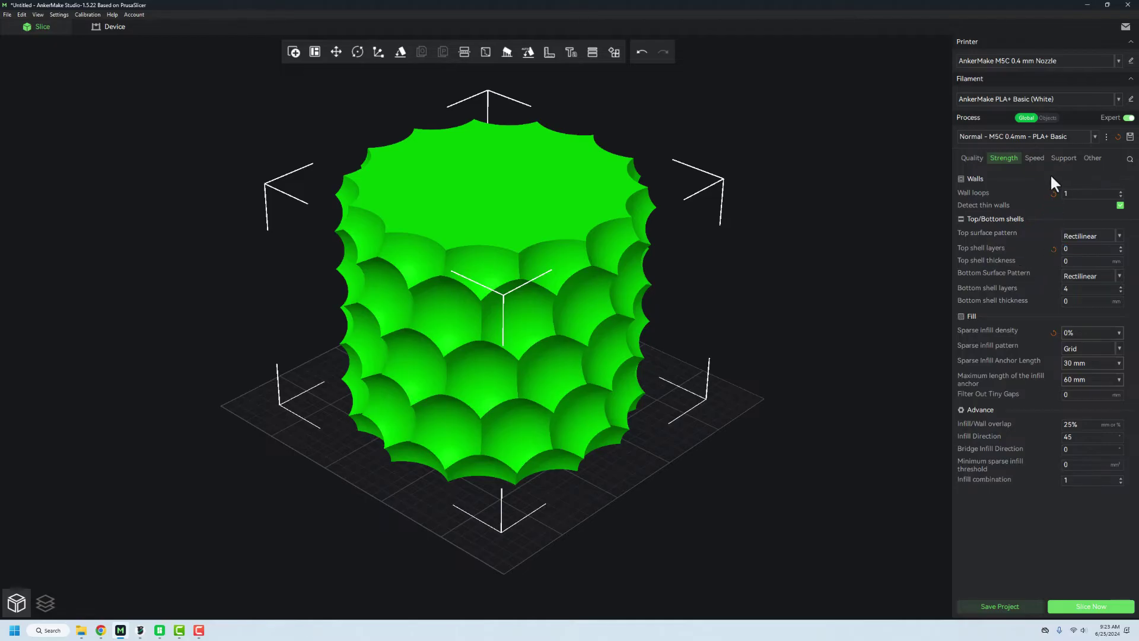
Tick Spiral vase in the Other process settings and slice the pot with Slice Now.
click(1092, 158)
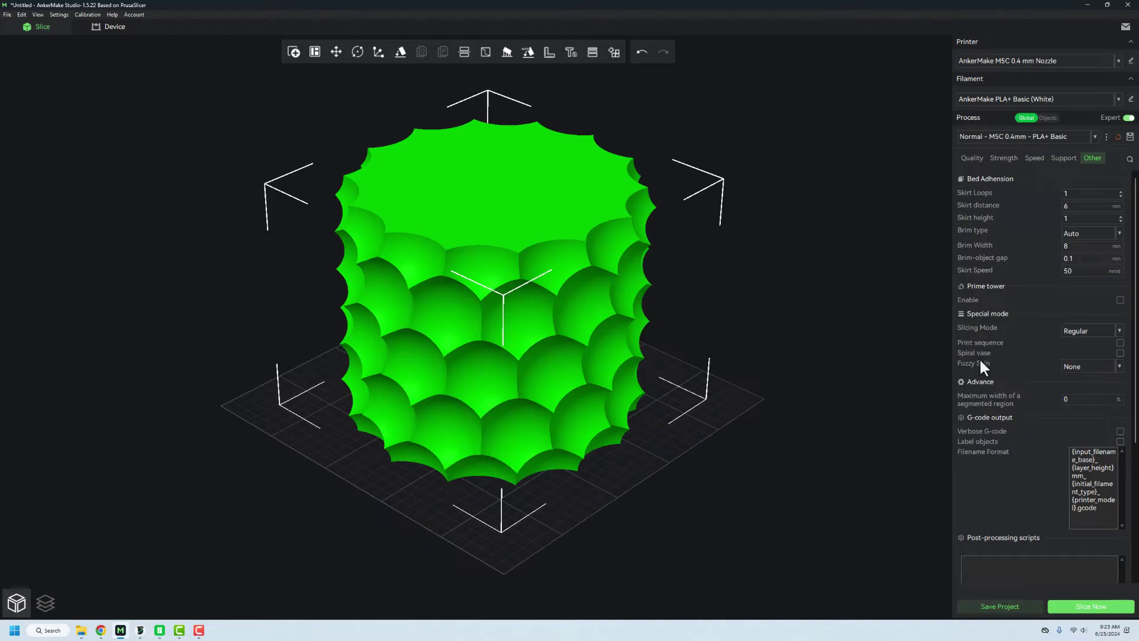
scroll(1001, 352, down, 2)
scroll(1001, 352, up, 2)
click(1119, 353)
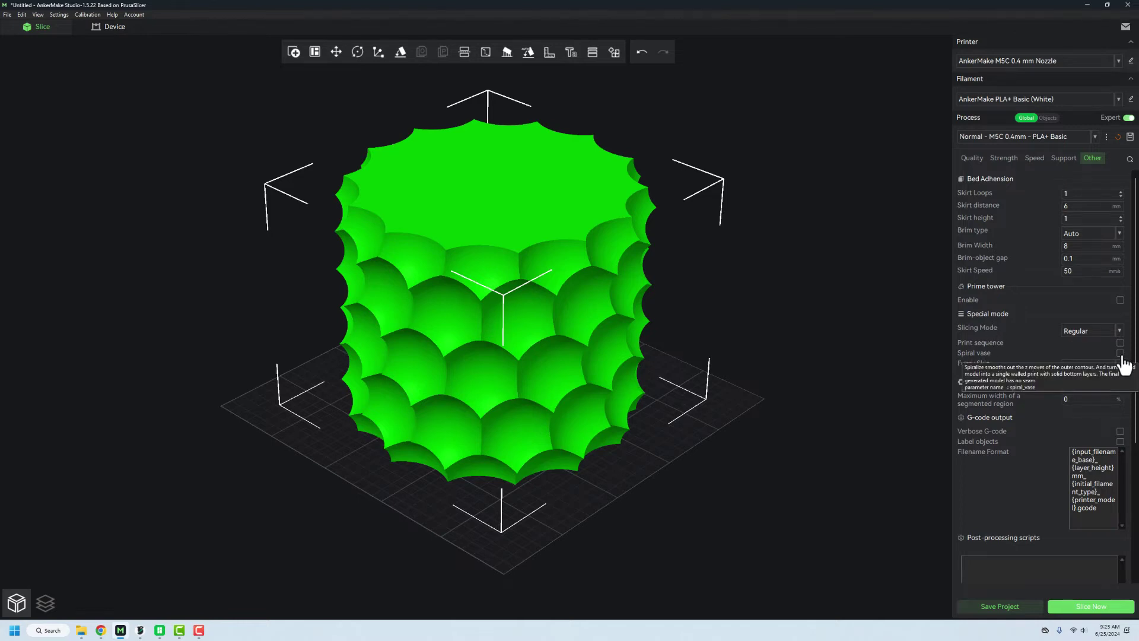
click(1092, 608)
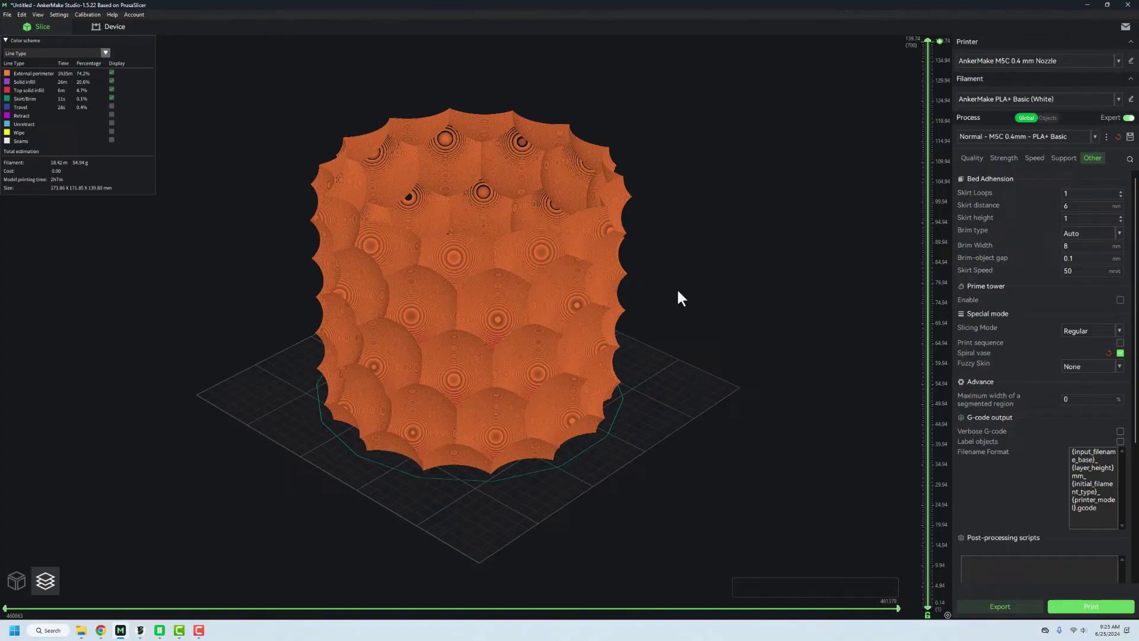
Tilt into the pot and cut the preview down to layer 37.94, cancelling the pause dialog.
drag(692, 280, 729, 298)
scroll(522, 279, up, 3)
scroll(522, 276, up, 5)
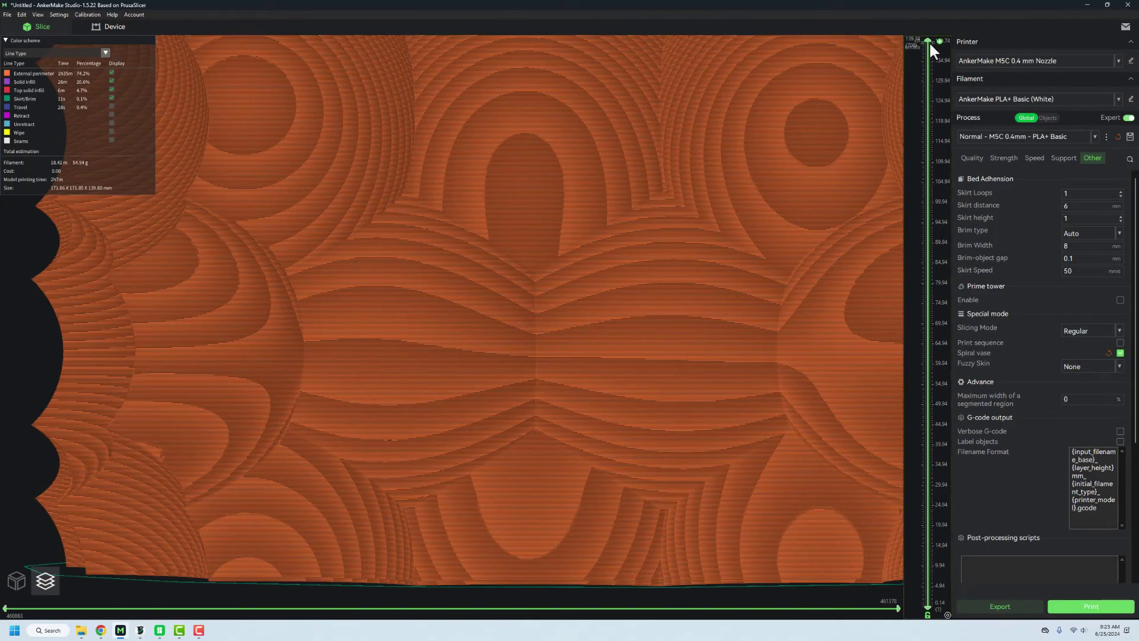
drag(936, 38, 918, 452)
right_click(939, 452)
click(973, 474)
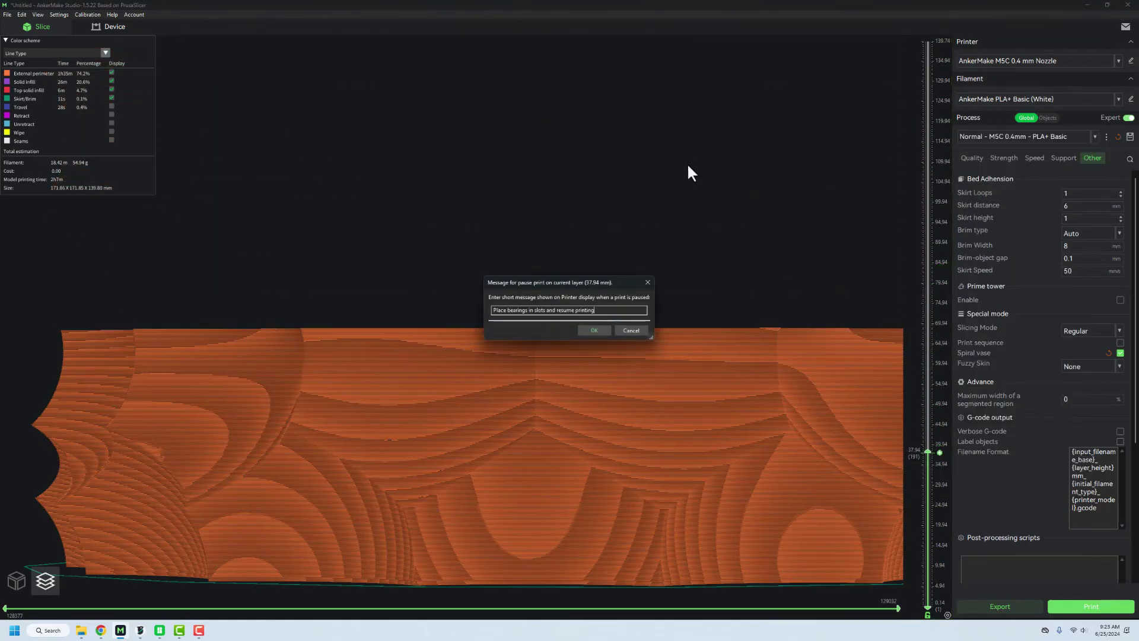
click(618, 331)
Orbit down into the cut pot and step back through the current layer's moves.
scroll(656, 264, up, 3)
drag(637, 222, 609, 226)
scroll(606, 225, up, 2)
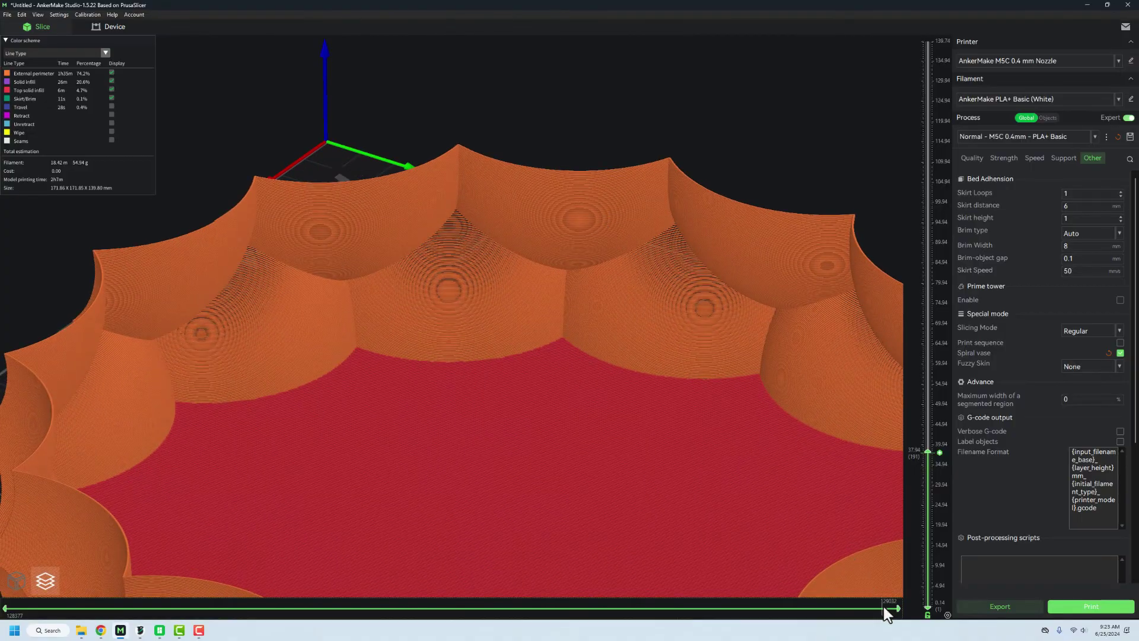
mouse_move(898, 609)
mouse_down()
mouse_move(721, 590)
mouse_move(627, 587)
mouse_move(602, 608)
mouse_move(347, 590)
mouse_move(152, 564)
mouse_move(99, 527)
mouse_move(164, 545)
mouse_move(442, 559)
mouse_move(809, 535)
mouse_move(908, 555)
mouse_up()
scroll(620, 465, down, 5)
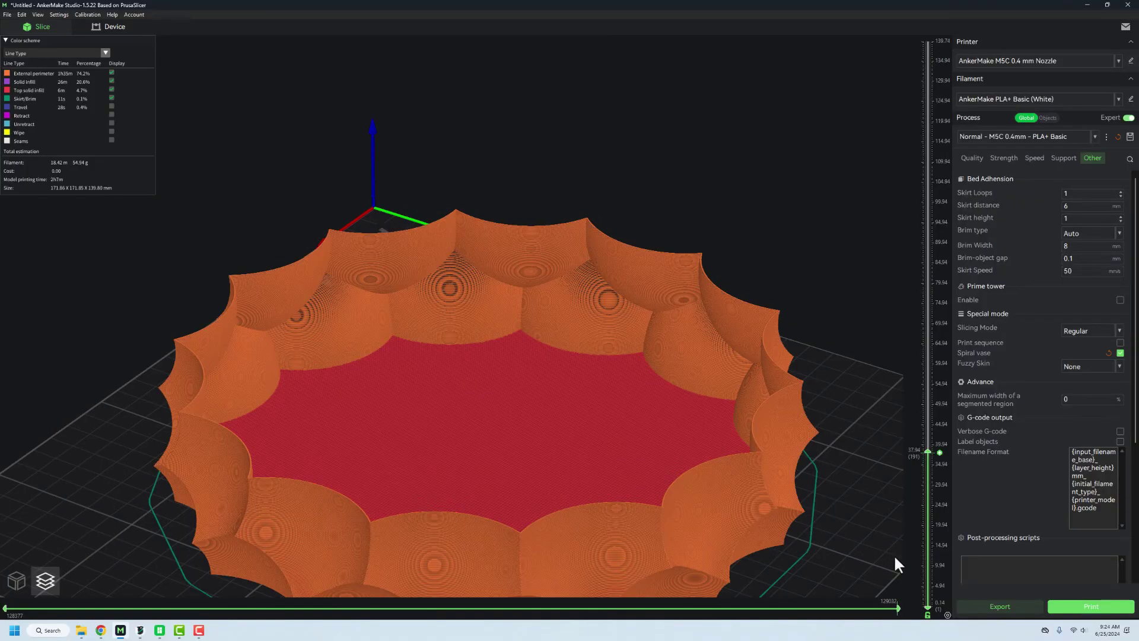